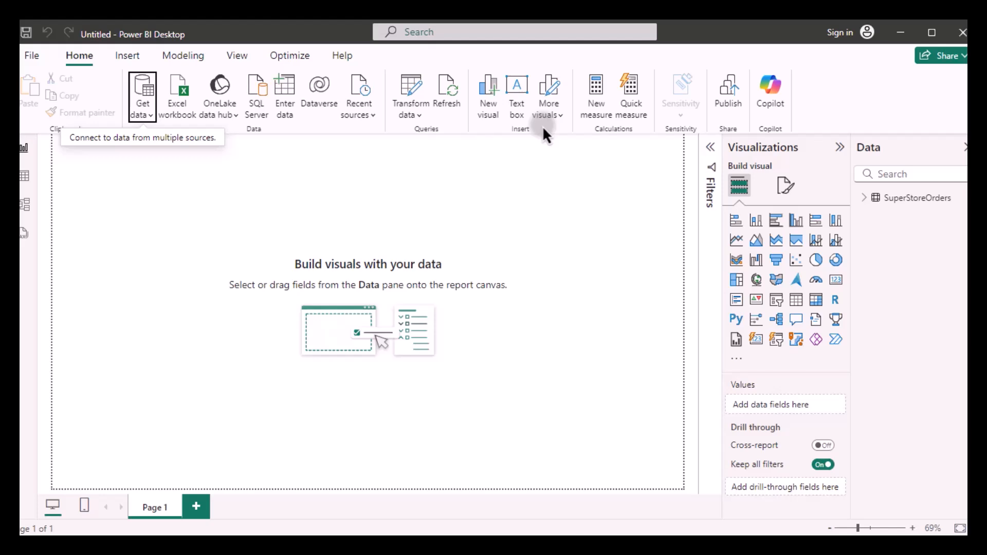
- Open the SuperStoreOrders table's query in the Power Query Editor and look across its columns and data types
click(864, 204)
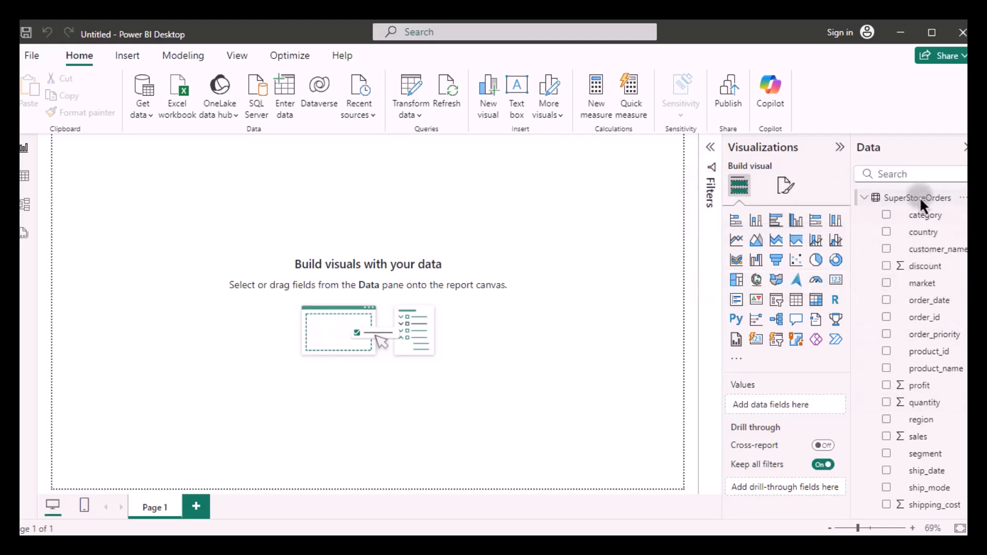
mouse_move(920, 197)
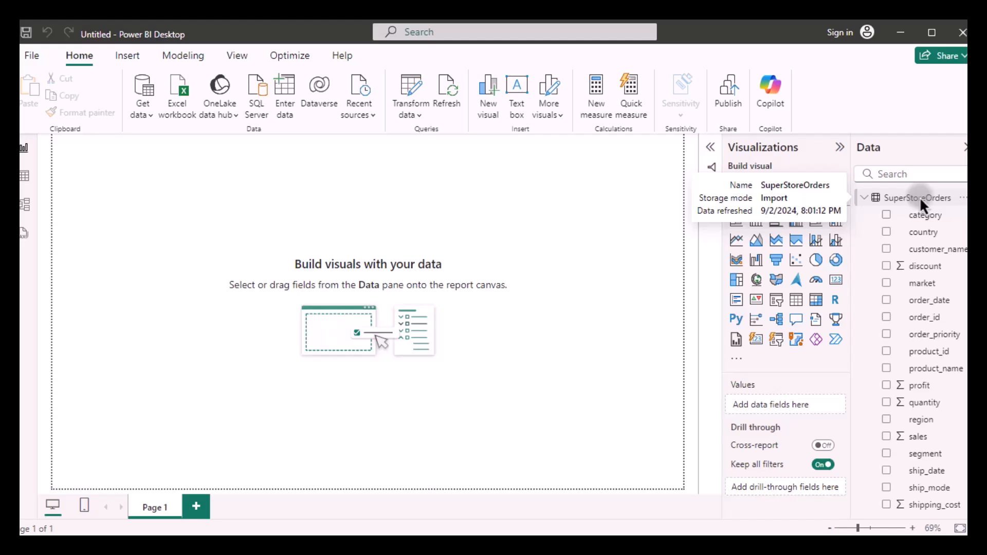
right_click(920, 200)
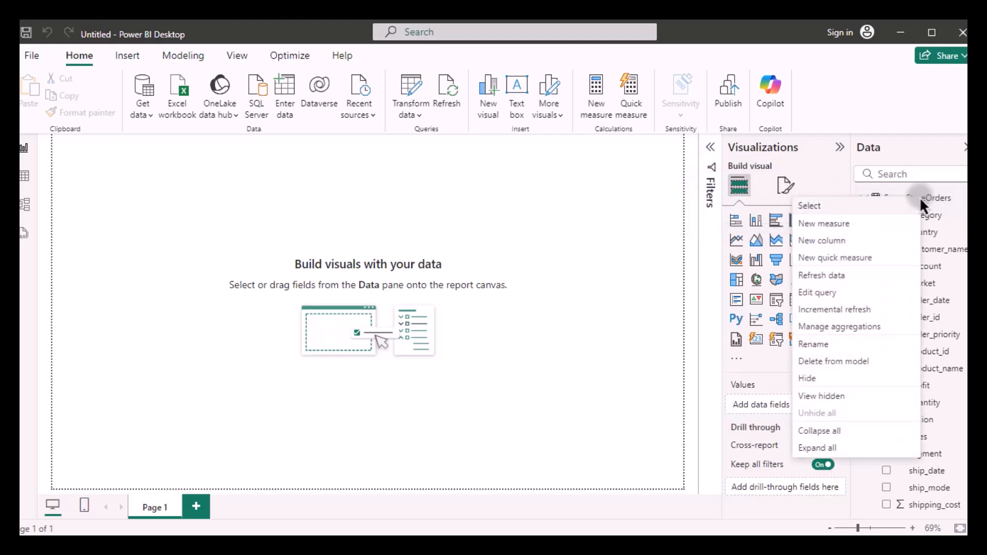
click(805, 296)
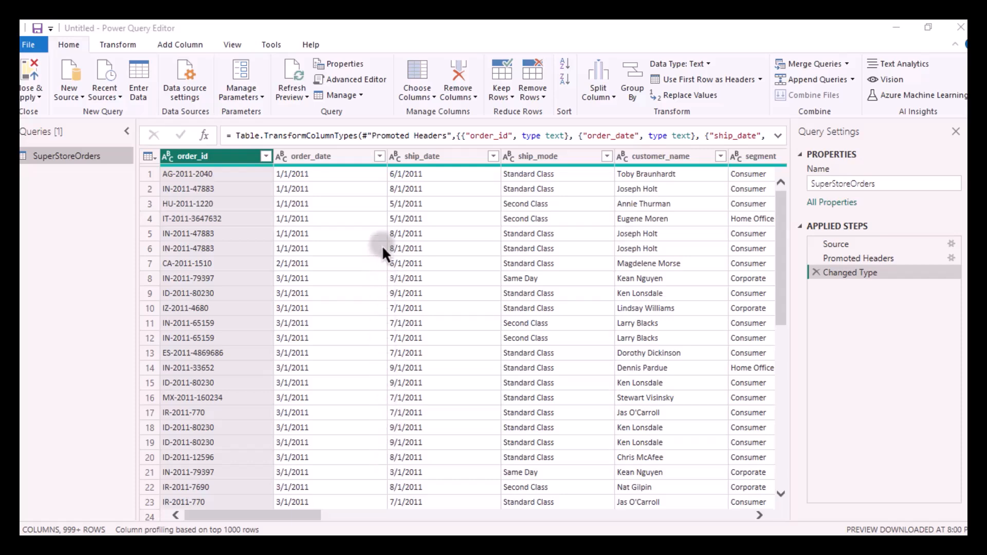
scroll(382, 245, right, 10)
scroll(382, 245, right, 10)
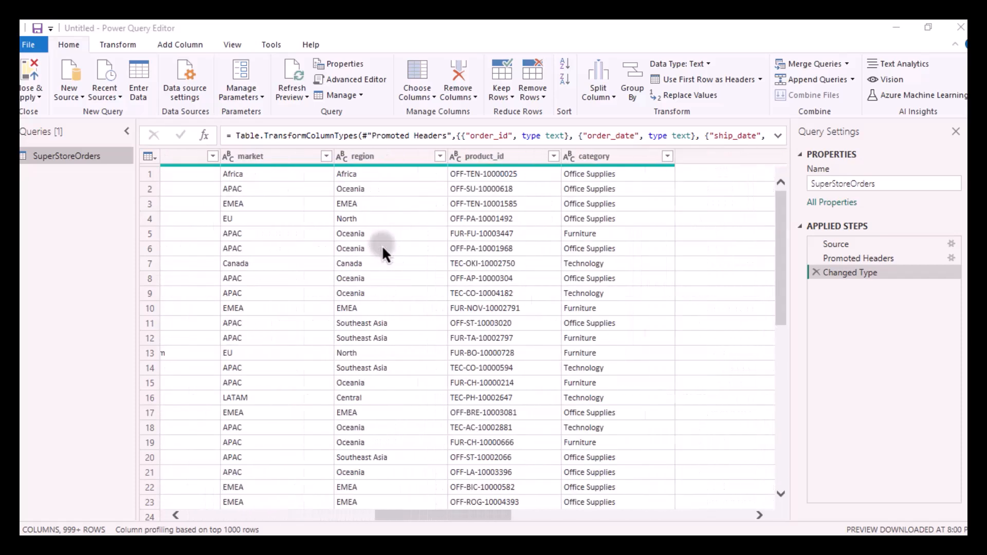
scroll(382, 244, right, 5)
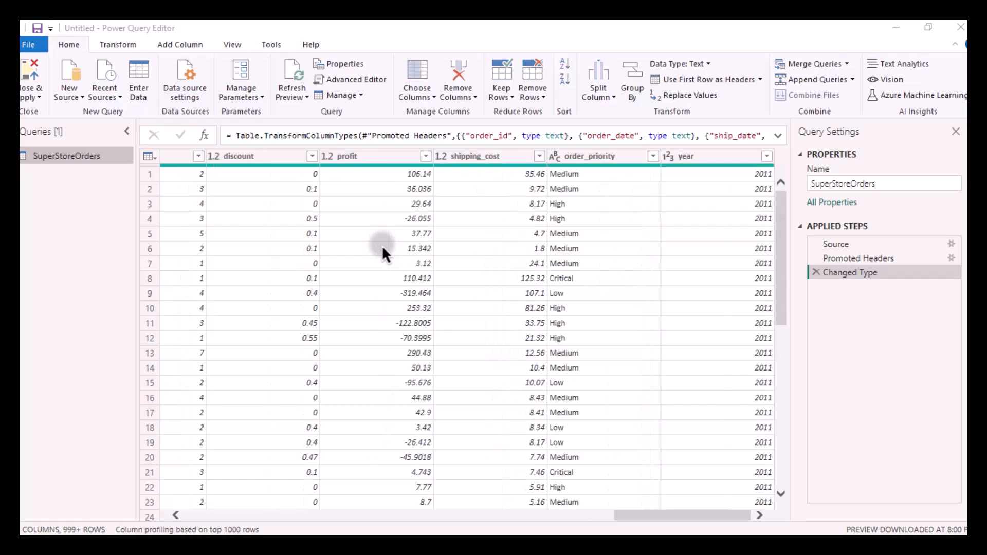
scroll(382, 244, left, 20)
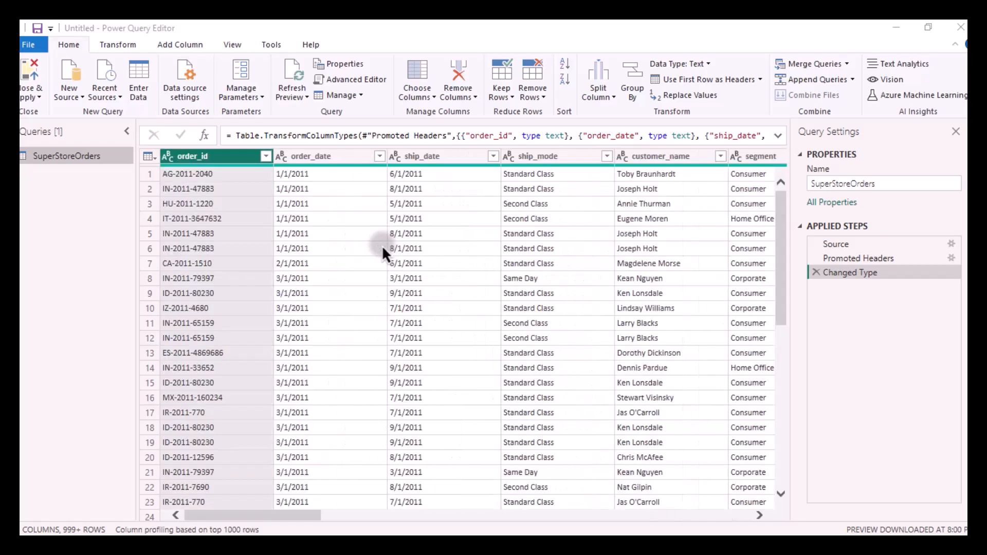
- Change the order_date column's data type to Date, replacing the current type conversion
click(317, 158)
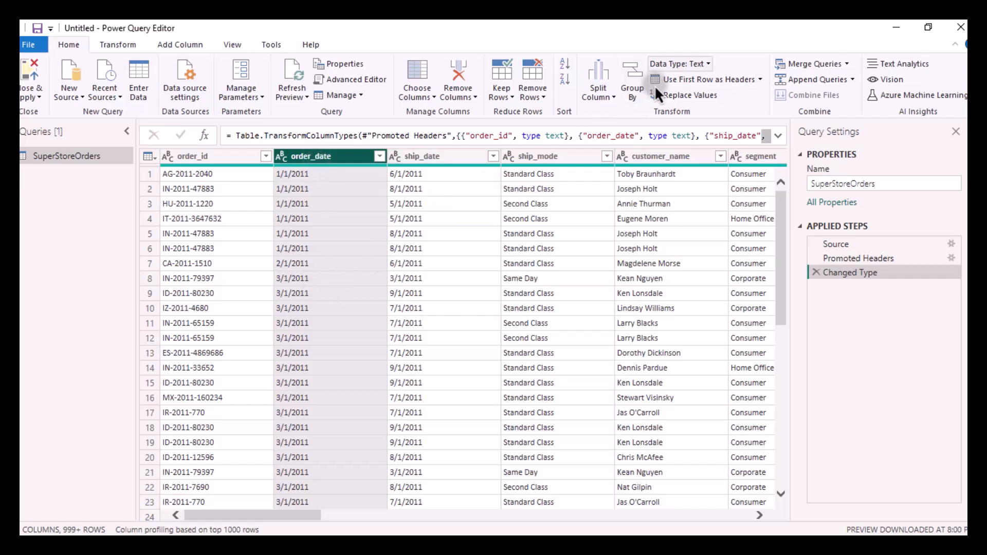
click(706, 72)
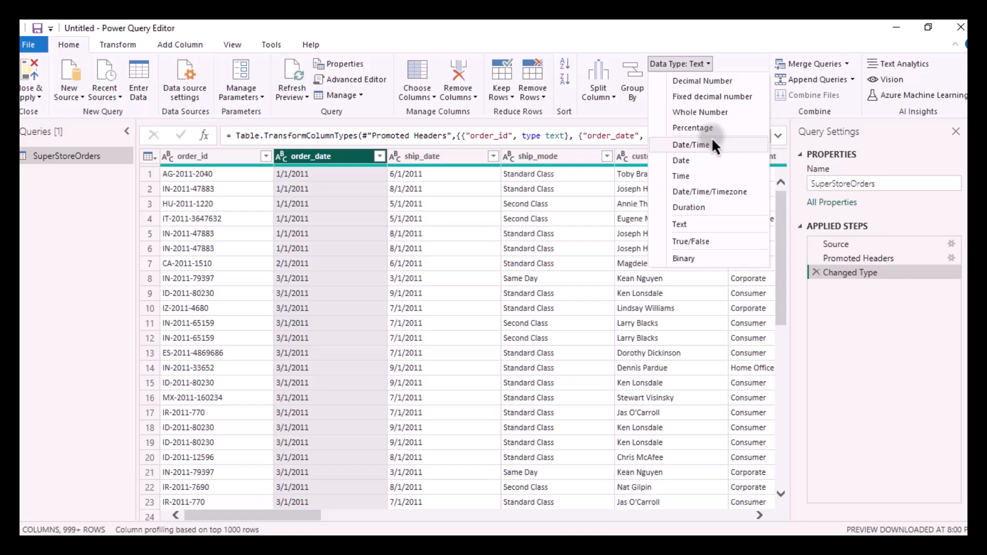
click(690, 163)
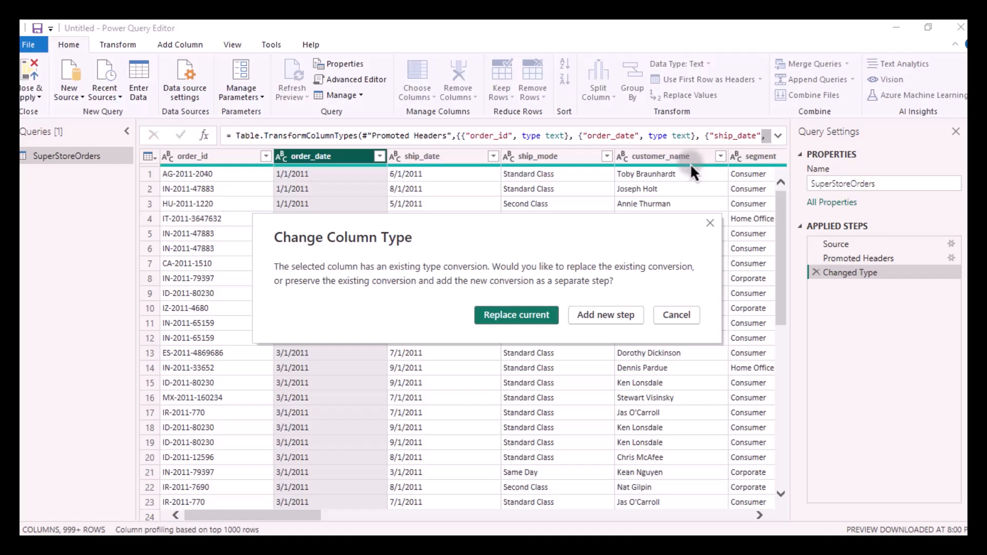
click(504, 315)
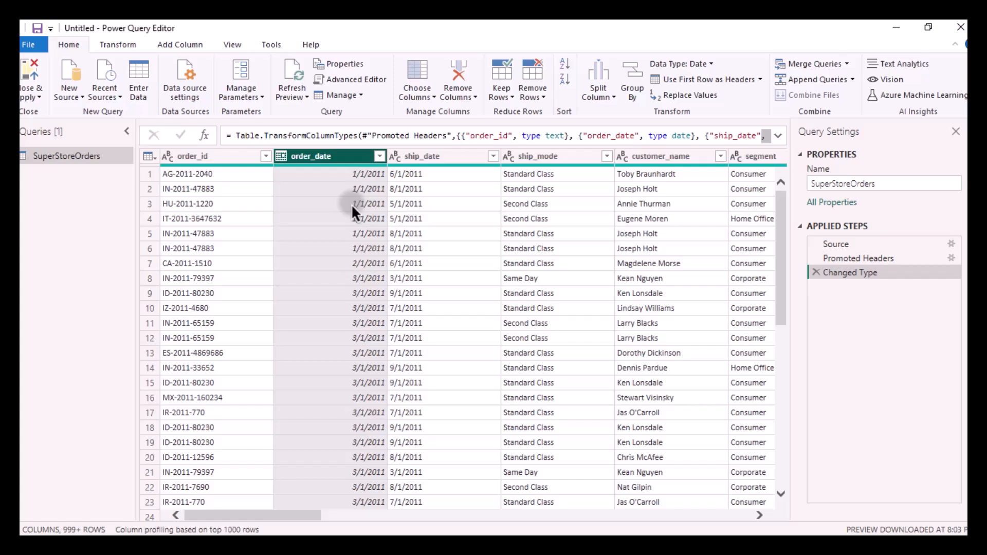
- Change the order_date column's data type to Date/Time, replacing the current conversion
click(702, 68)
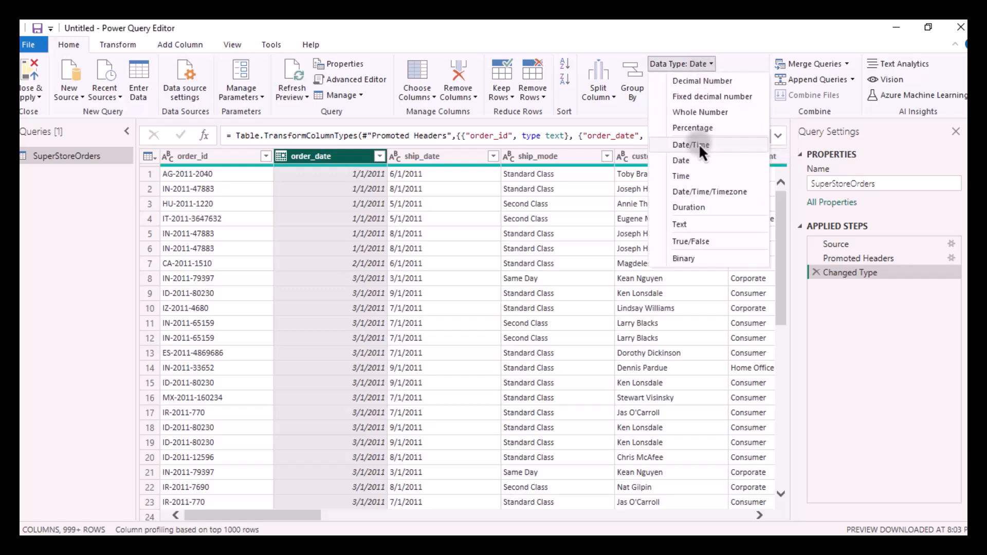
click(699, 144)
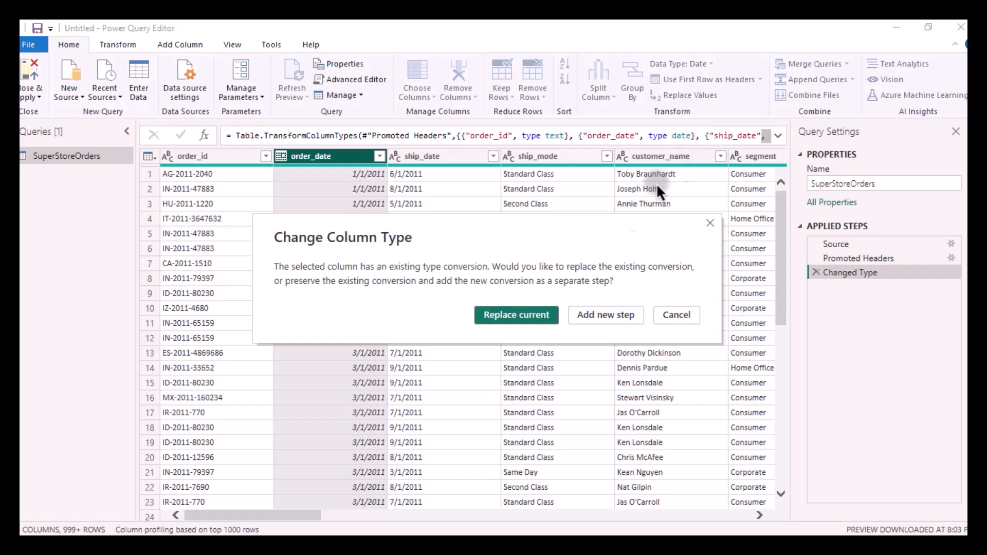
click(514, 316)
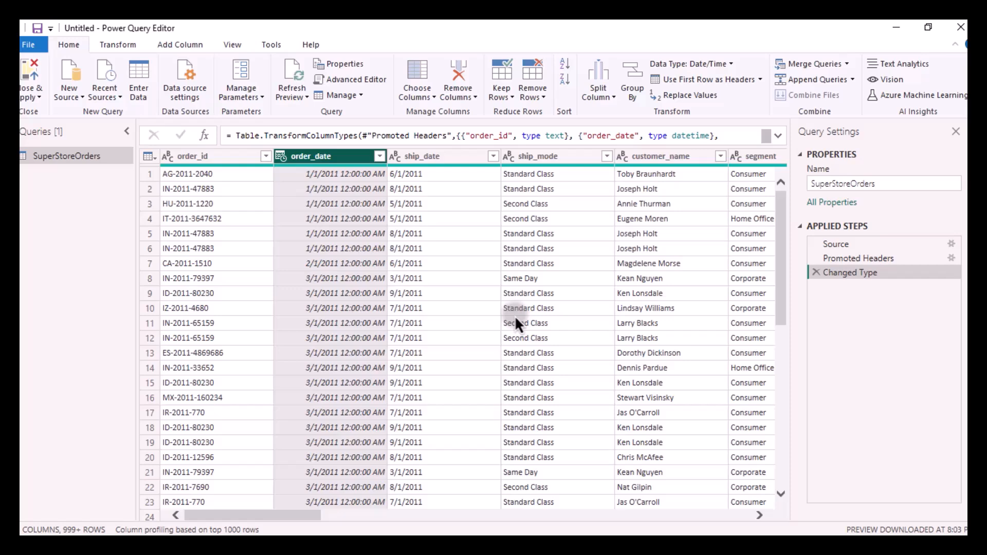
- Change the order_date column's data type to Date/Time/Timezone, replacing the current conversion
scroll(368, 388, down, 4)
click(712, 63)
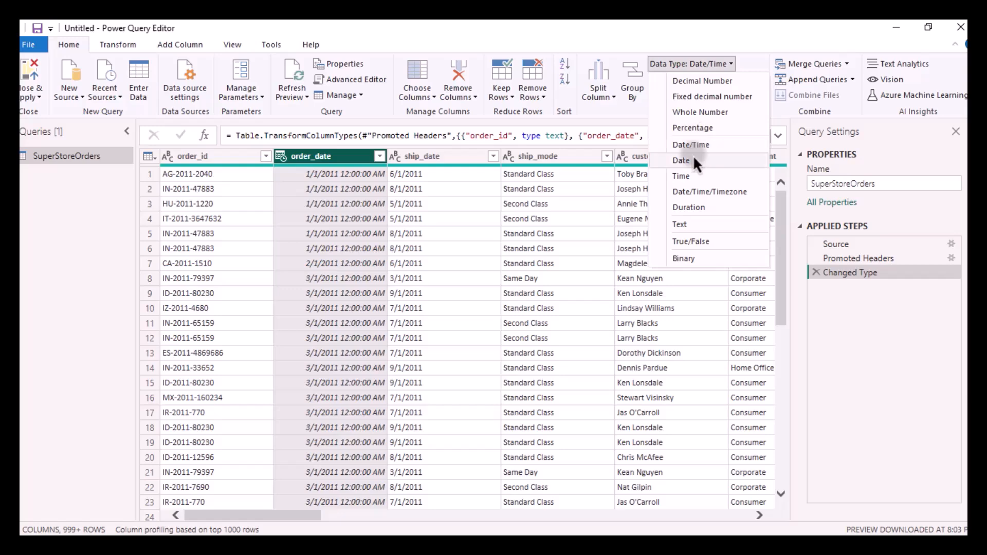
click(690, 195)
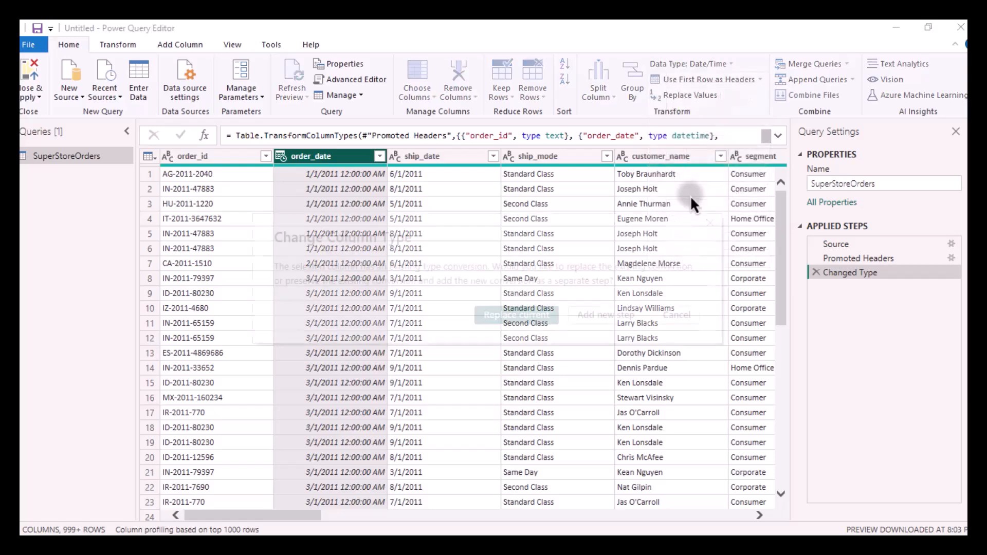
click(547, 314)
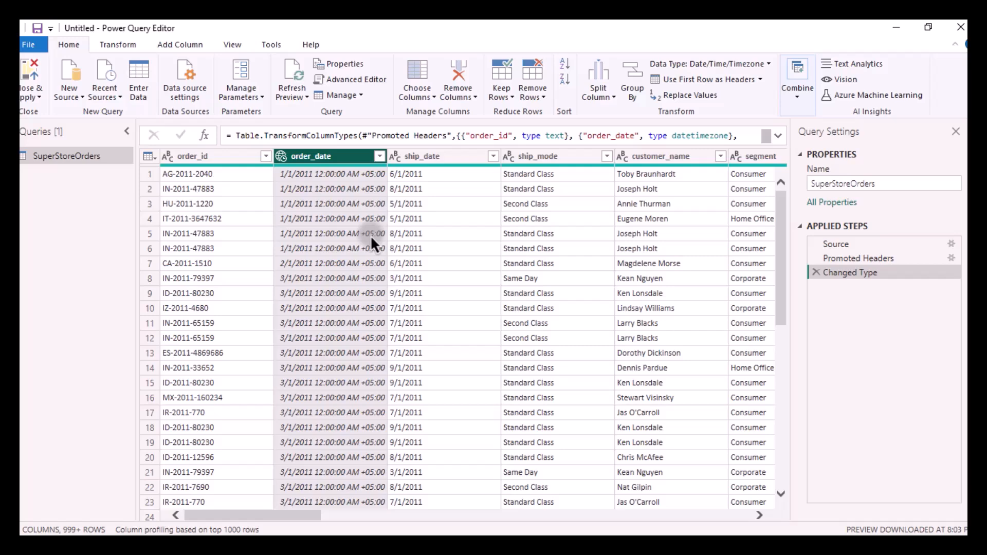
- Set the order_date column's data type back to Date, replacing the current conversion
click(733, 67)
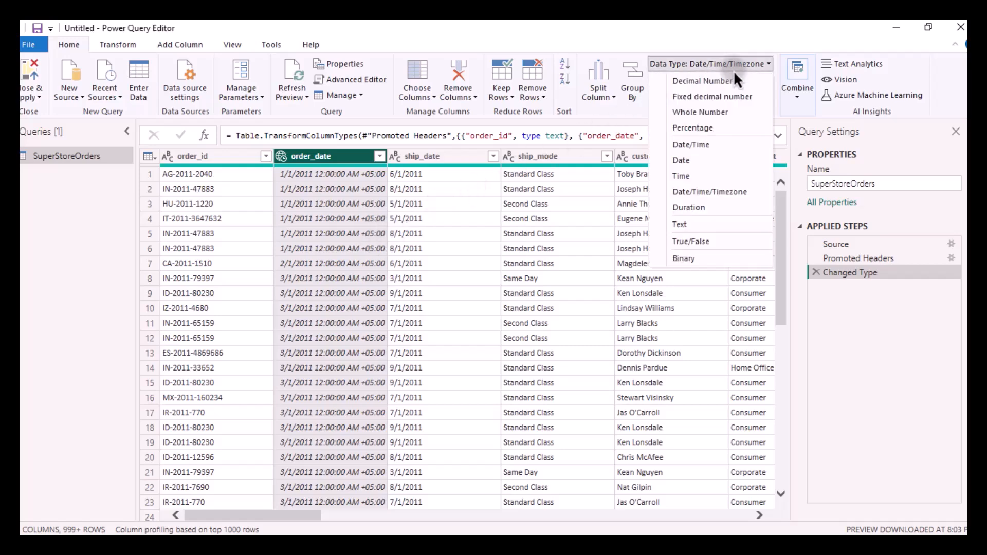
click(703, 156)
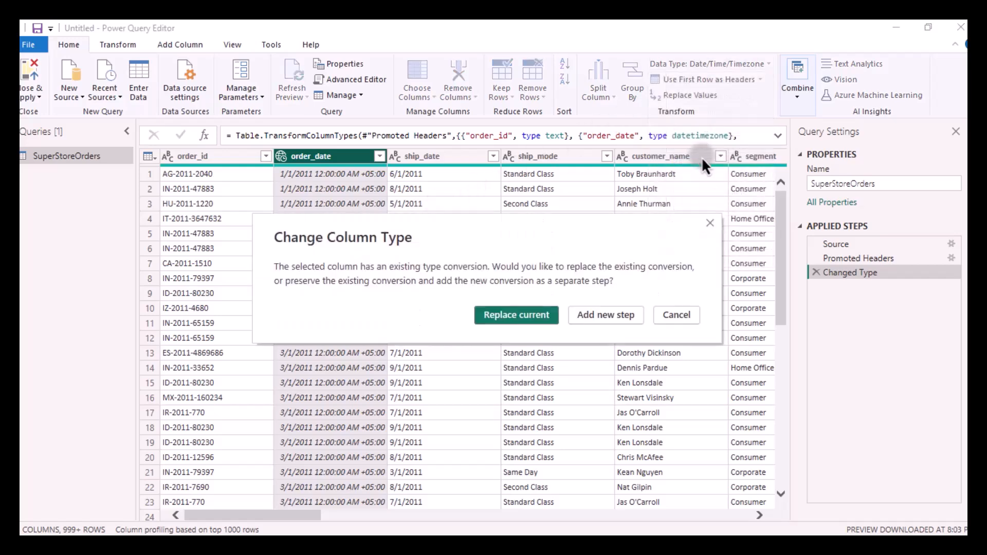
click(502, 315)
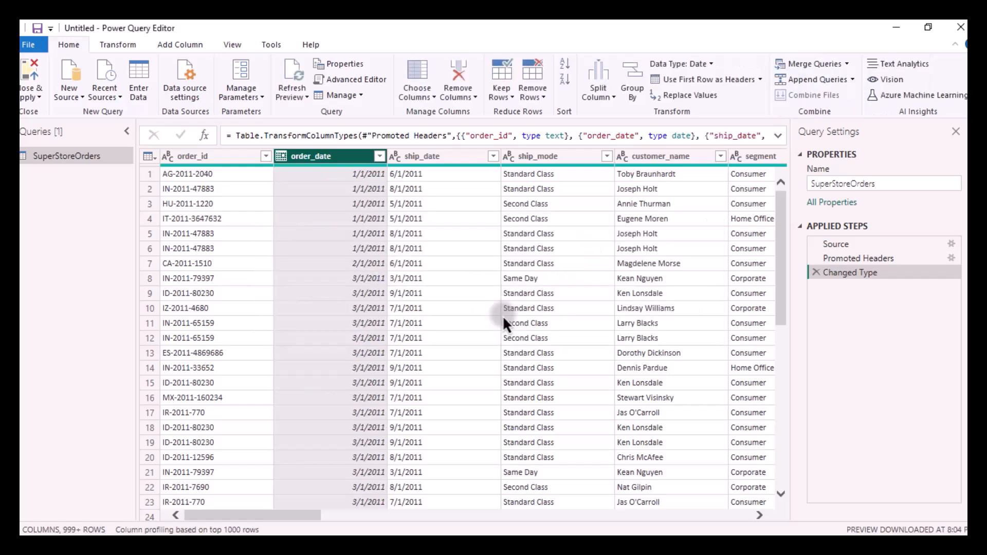
- Change the sales column's data type to Decimal Number, replacing the current conversion
click(520, 157)
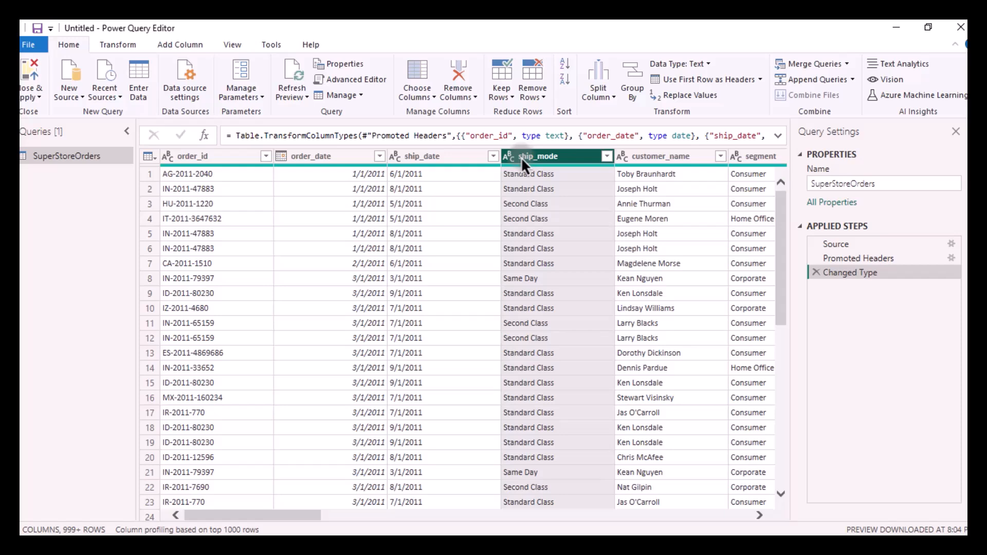
scroll(581, 241, right, 10)
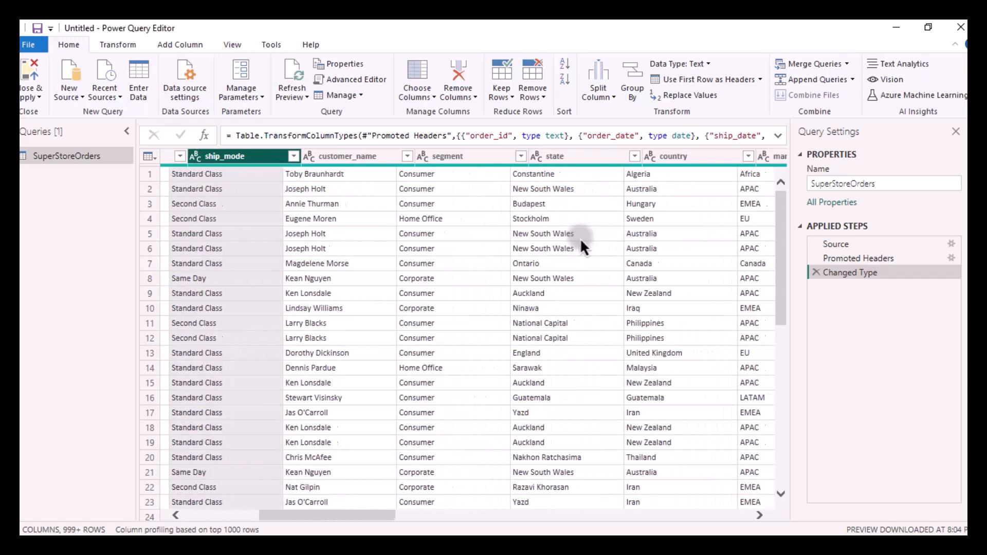
scroll(580, 238, right, 10)
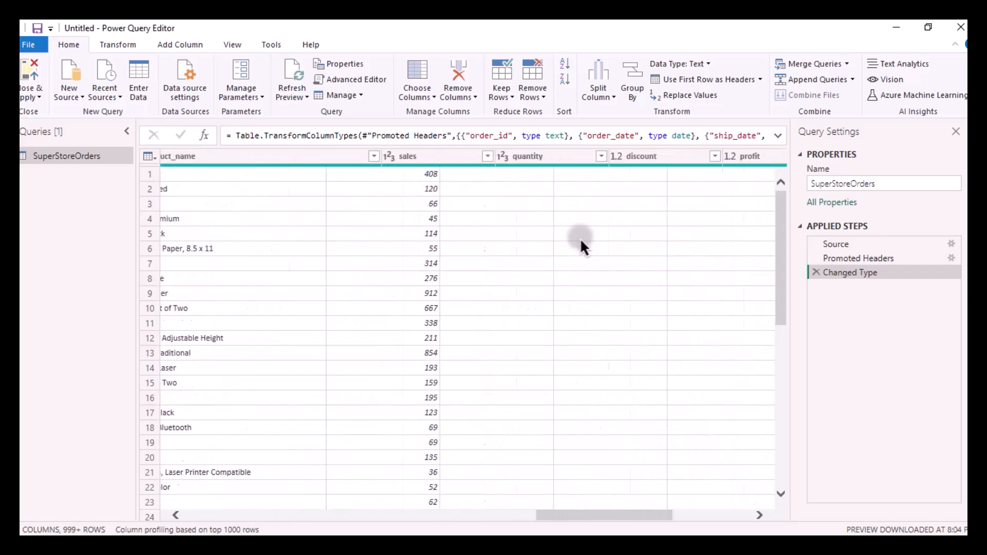
click(323, 159)
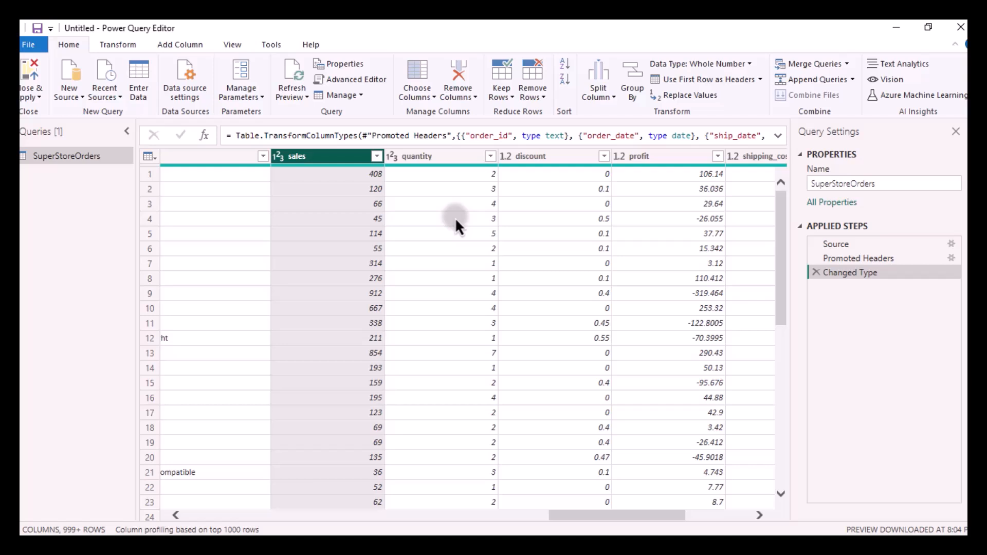
click(733, 63)
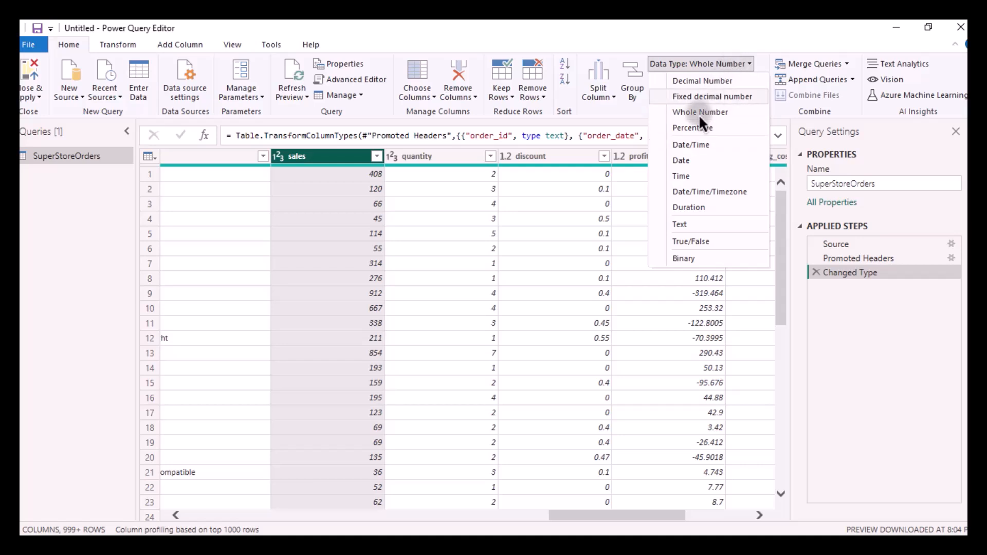
click(681, 86)
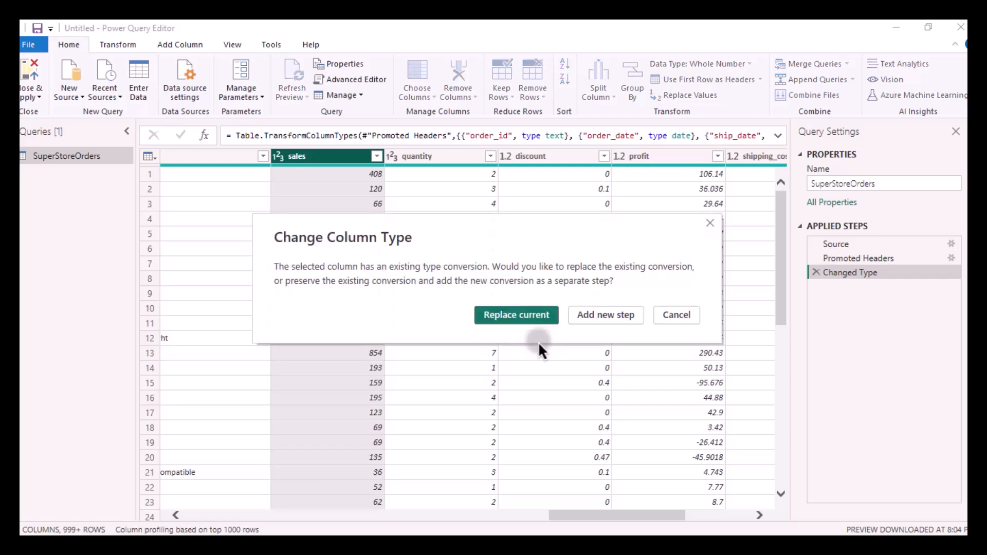
click(505, 315)
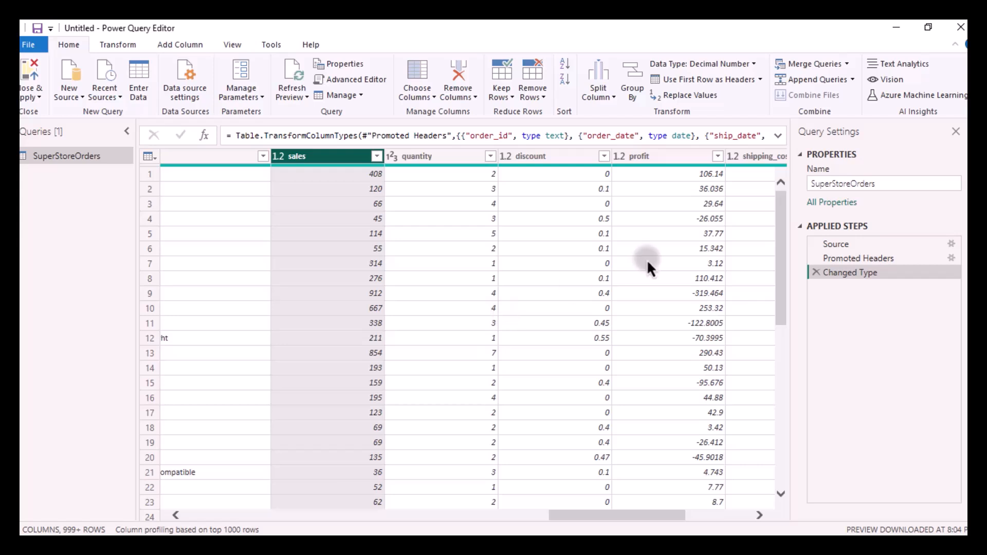
- Set the sales column's data type back to Whole Number, replacing the current conversion
click(694, 66)
click(694, 113)
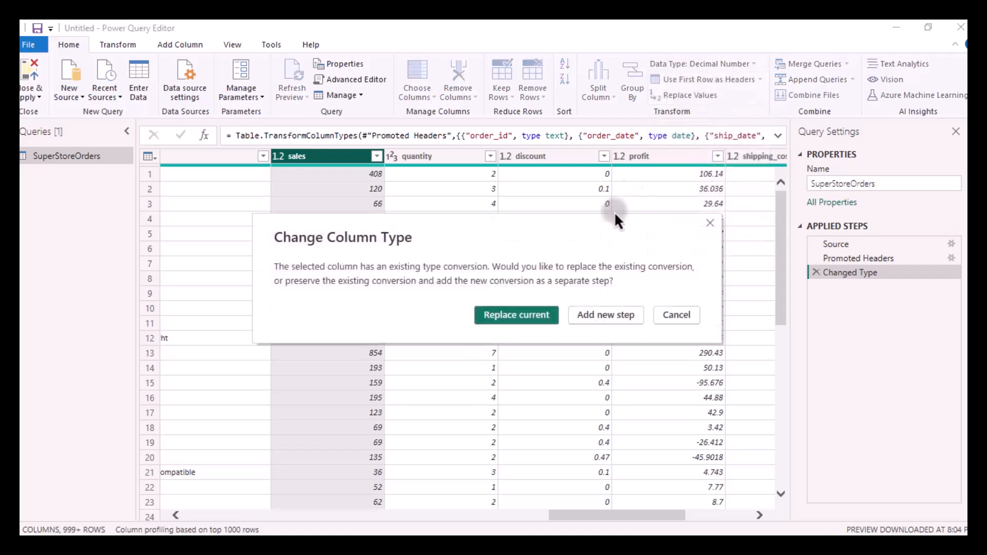
click(516, 315)
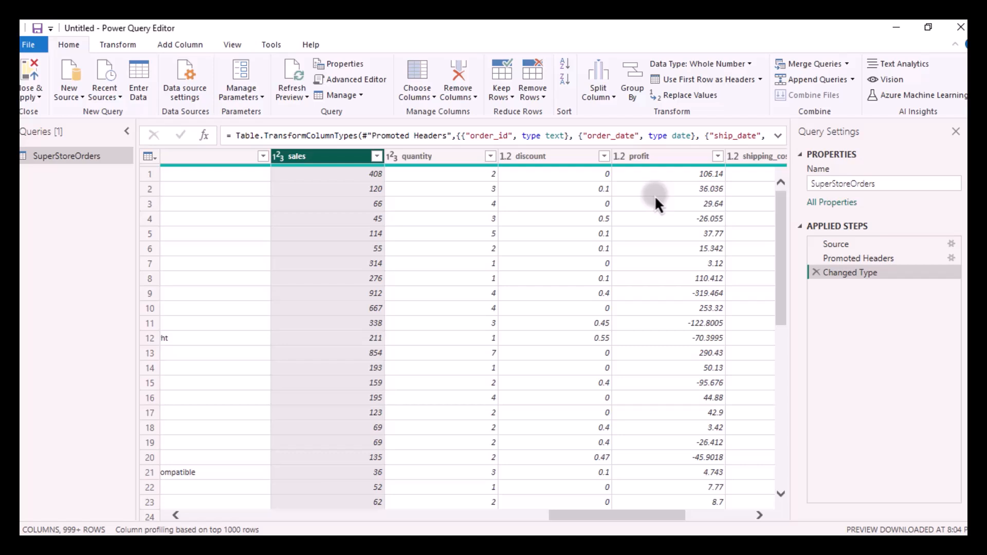
- Change the profit column's data type to Whole Number, replacing the current conversion
click(654, 160)
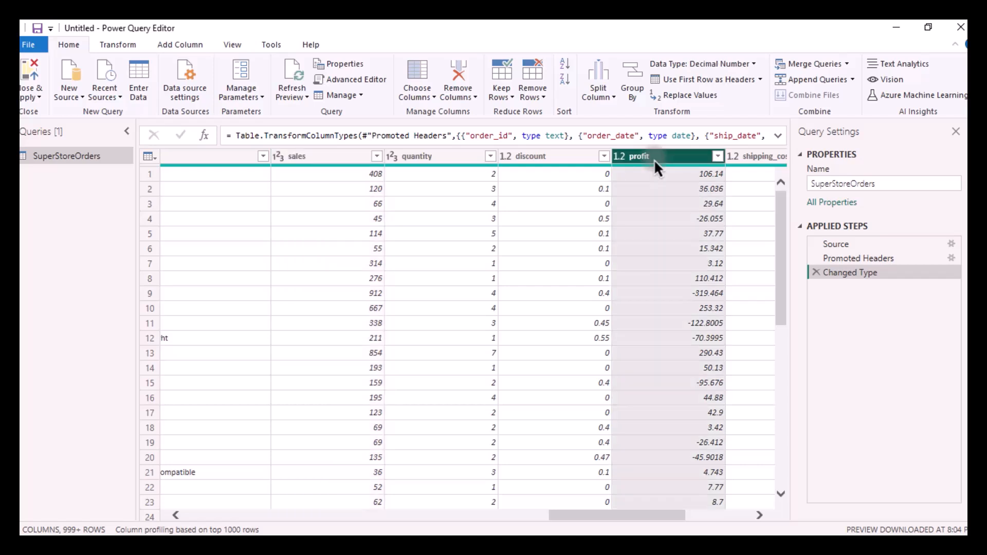
click(710, 64)
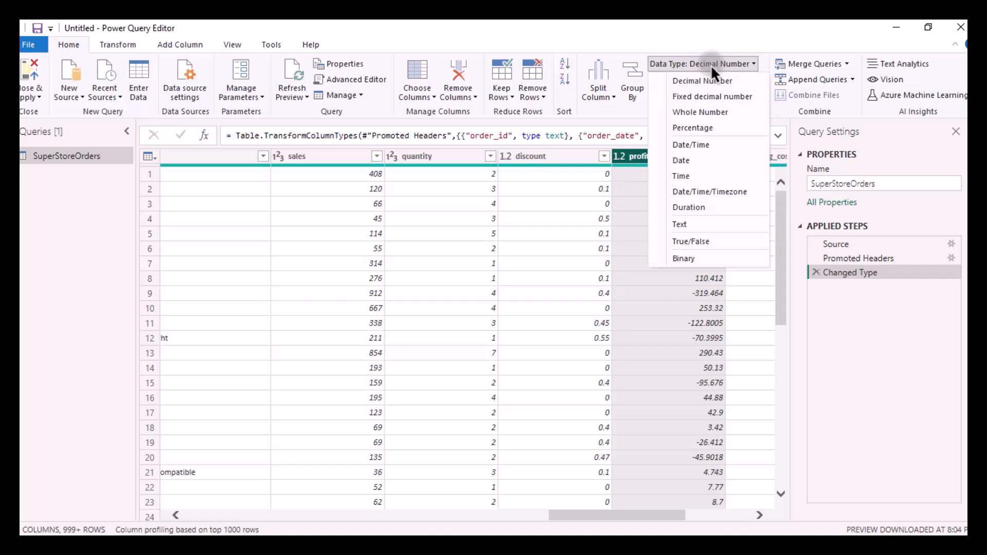
click(708, 112)
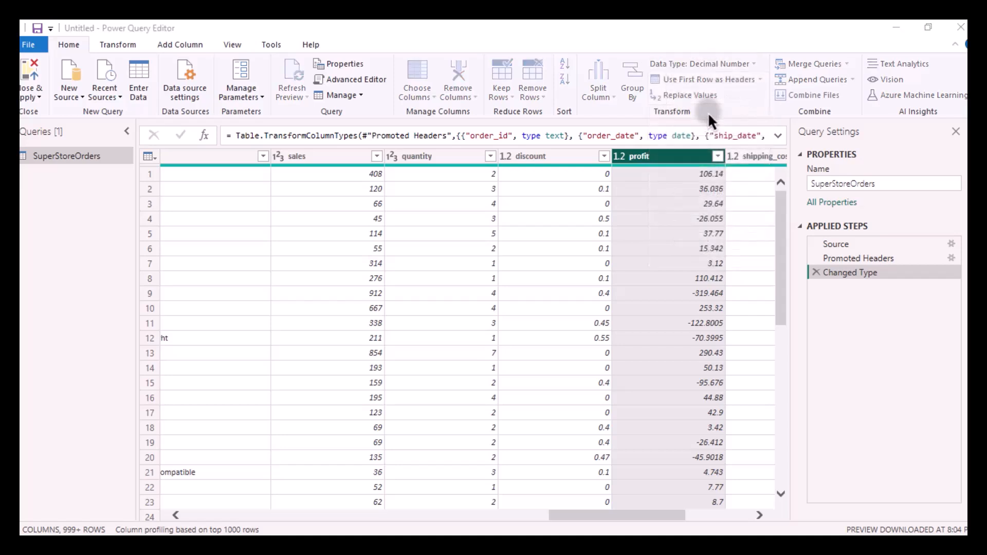
click(492, 321)
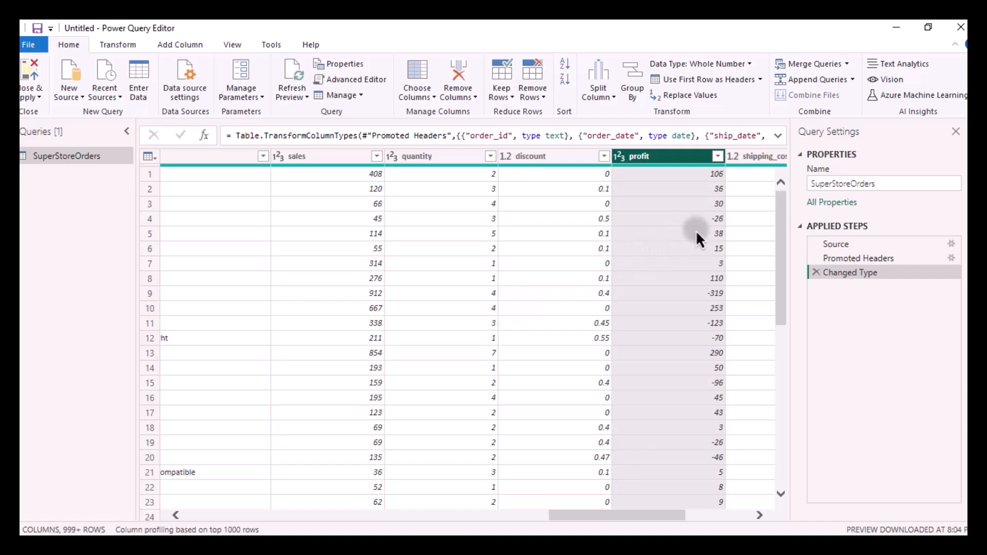
- Change the profit column's data type to Text, replacing the current conversion
click(710, 63)
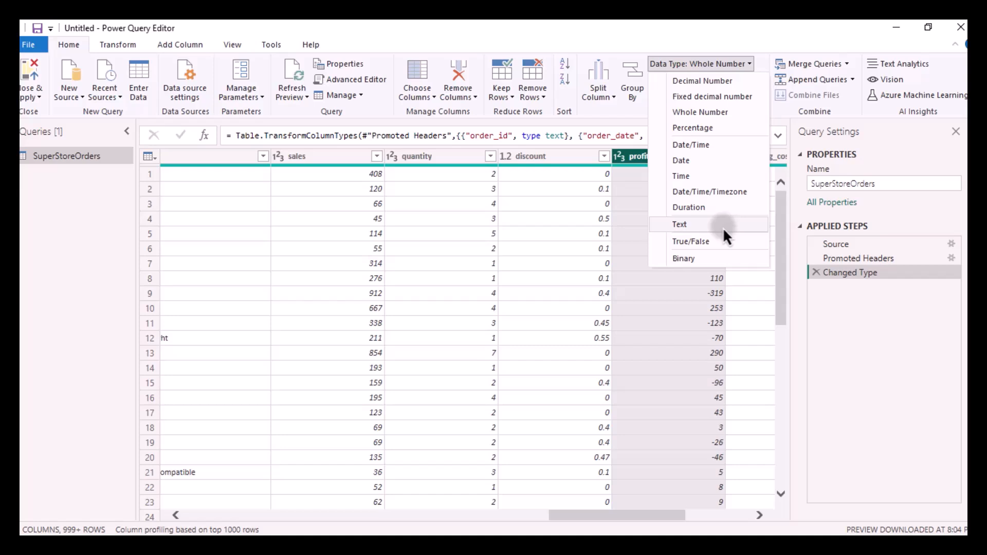
click(680, 225)
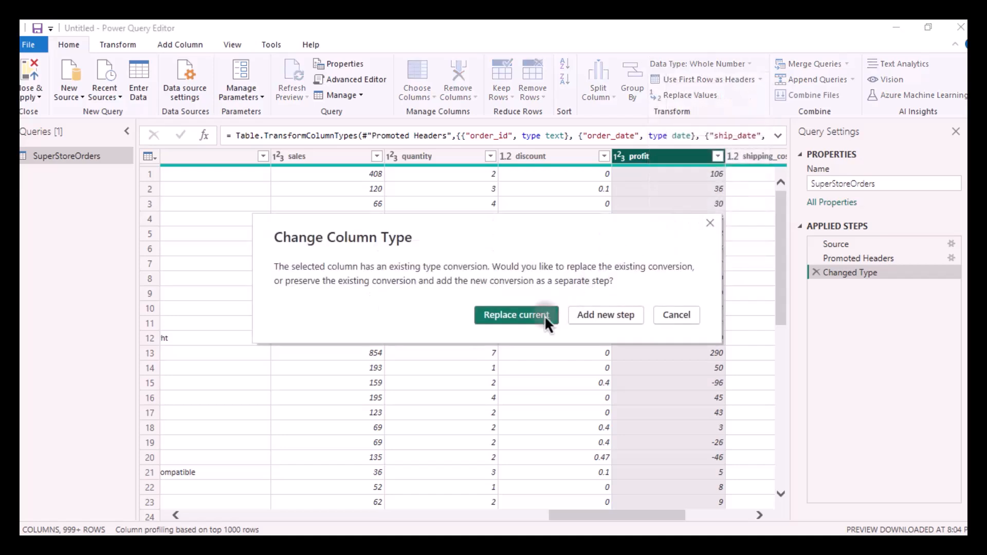
click(545, 316)
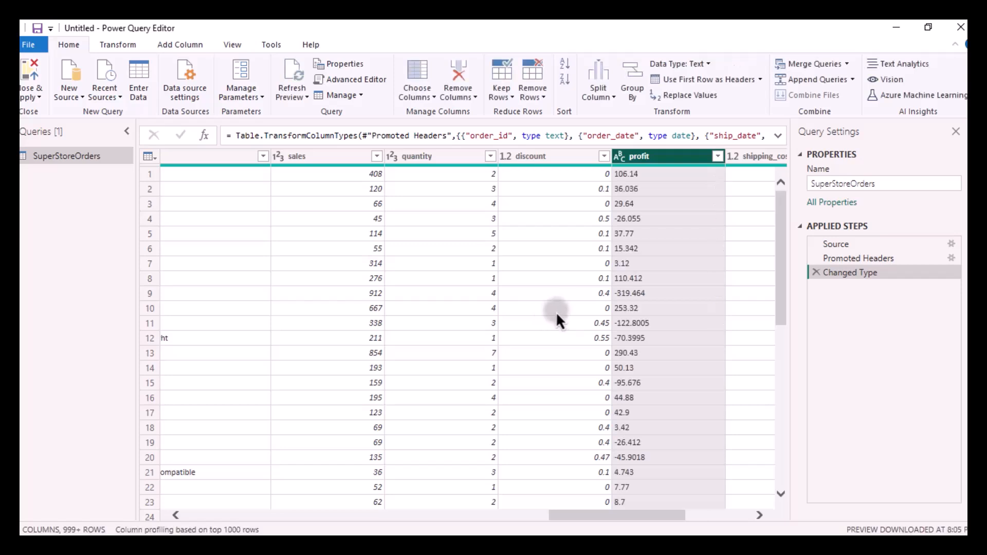
- Set the profit column's data type back to Decimal Number, replacing the current conversion
click(630, 294)
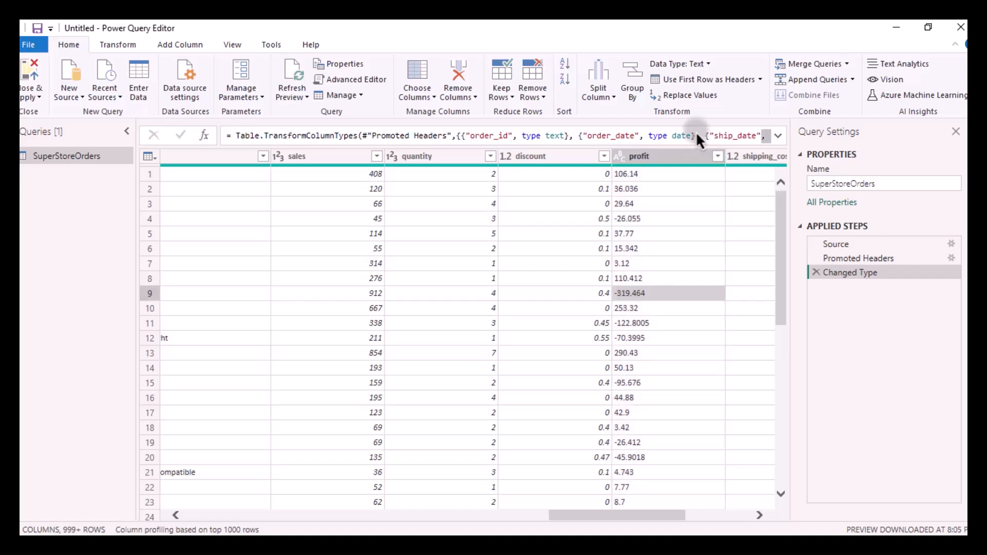
click(677, 65)
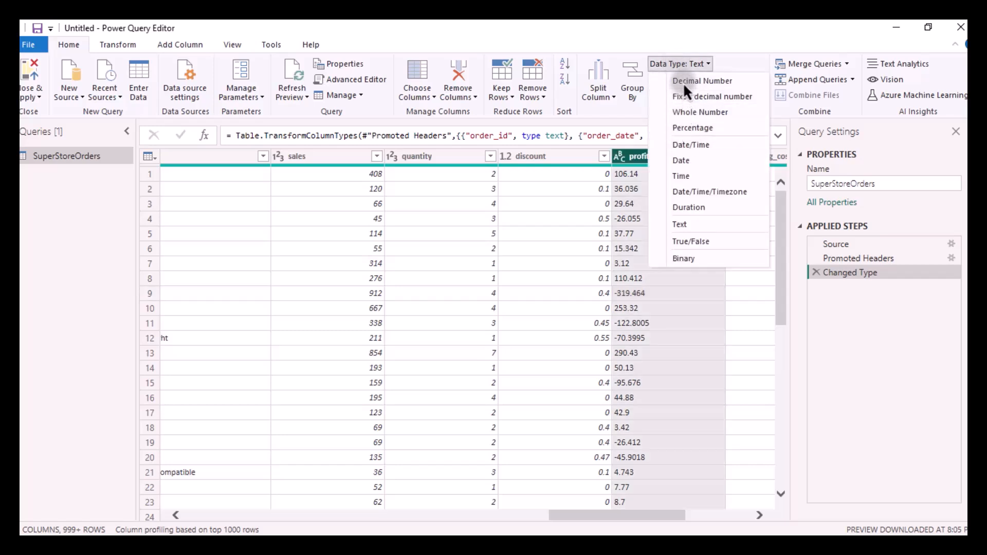
click(682, 83)
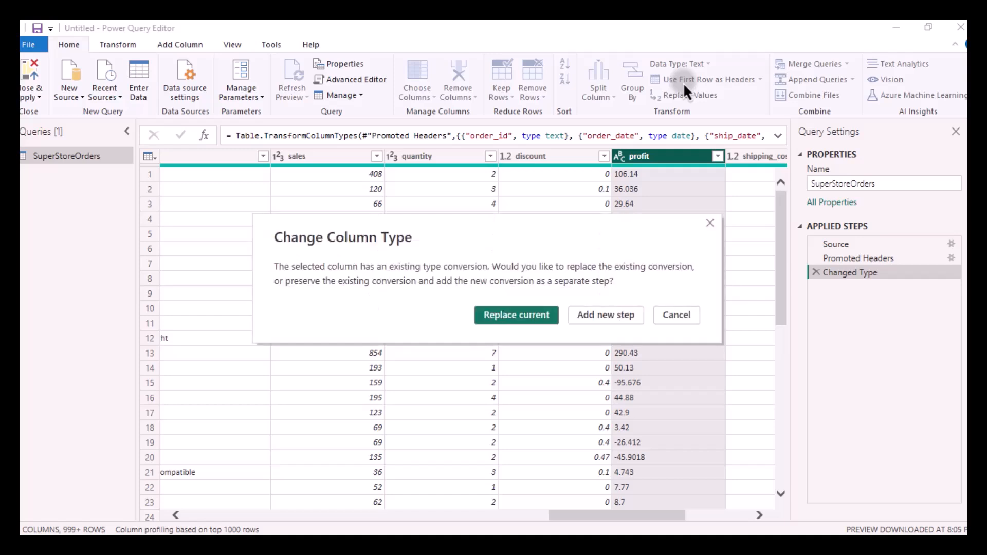
click(522, 316)
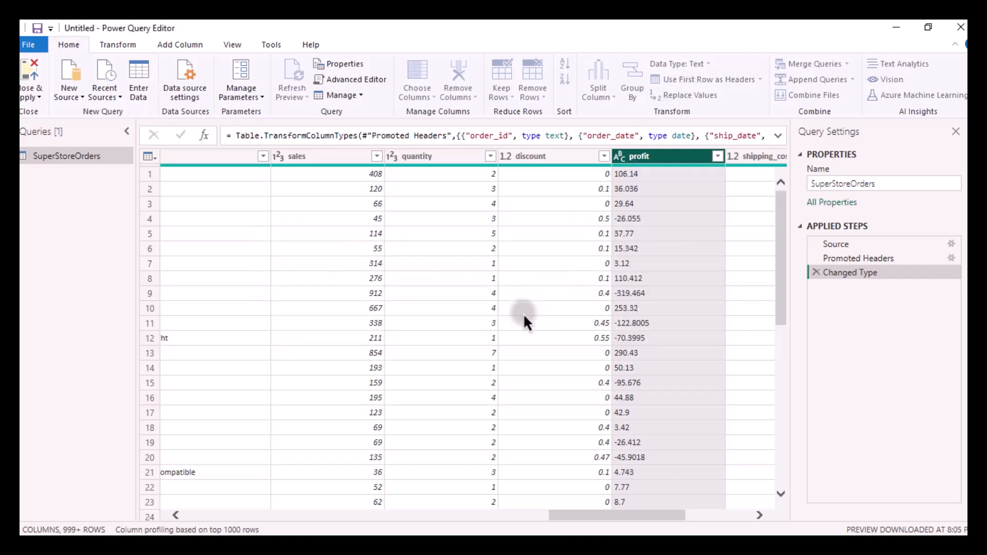